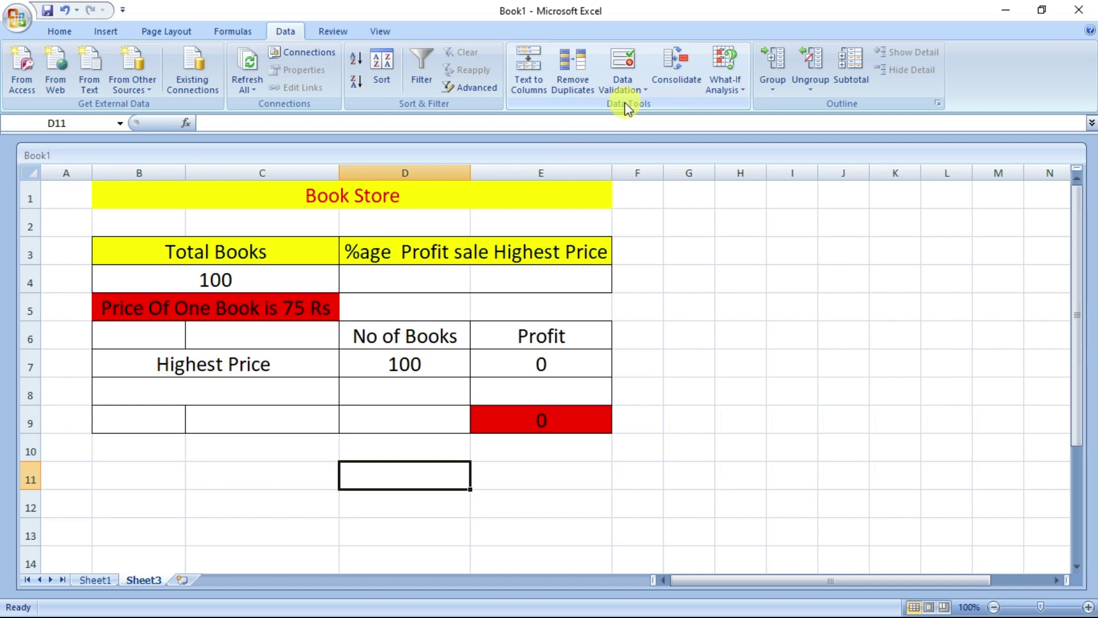
Step: Select cell D4 and delete the old '50' scenario in Scenario Manager
click(744, 93)
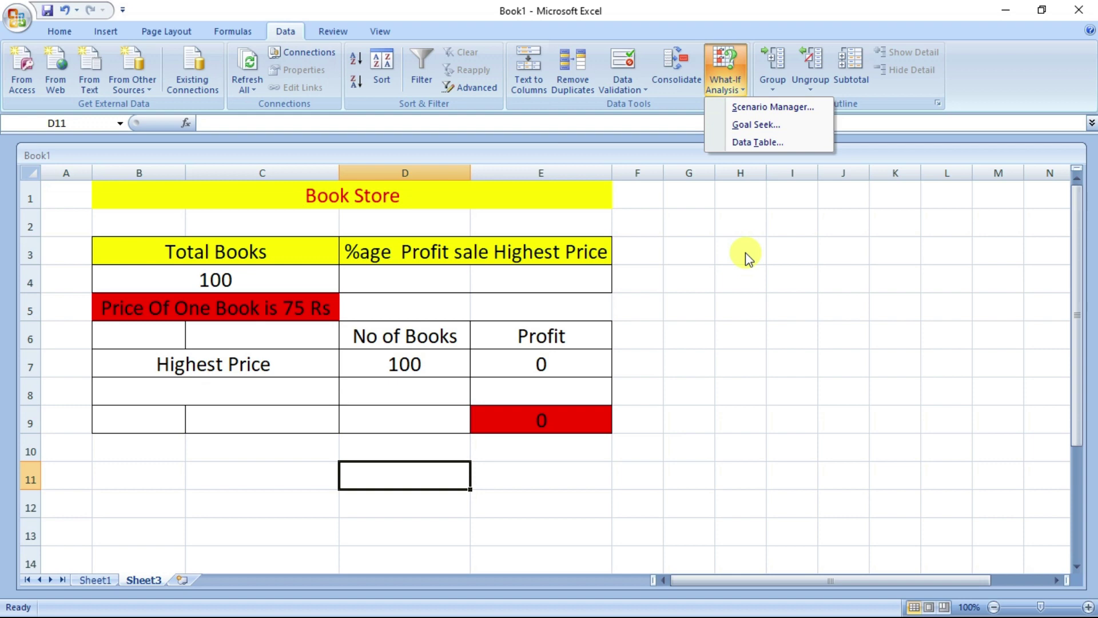
click(744, 273)
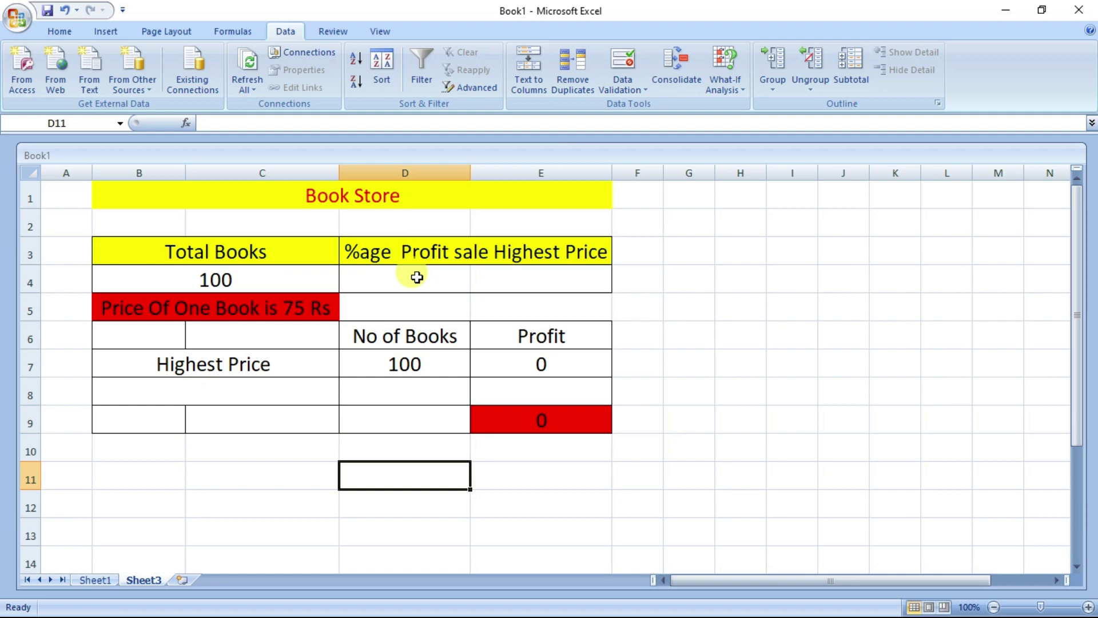
click(416, 277)
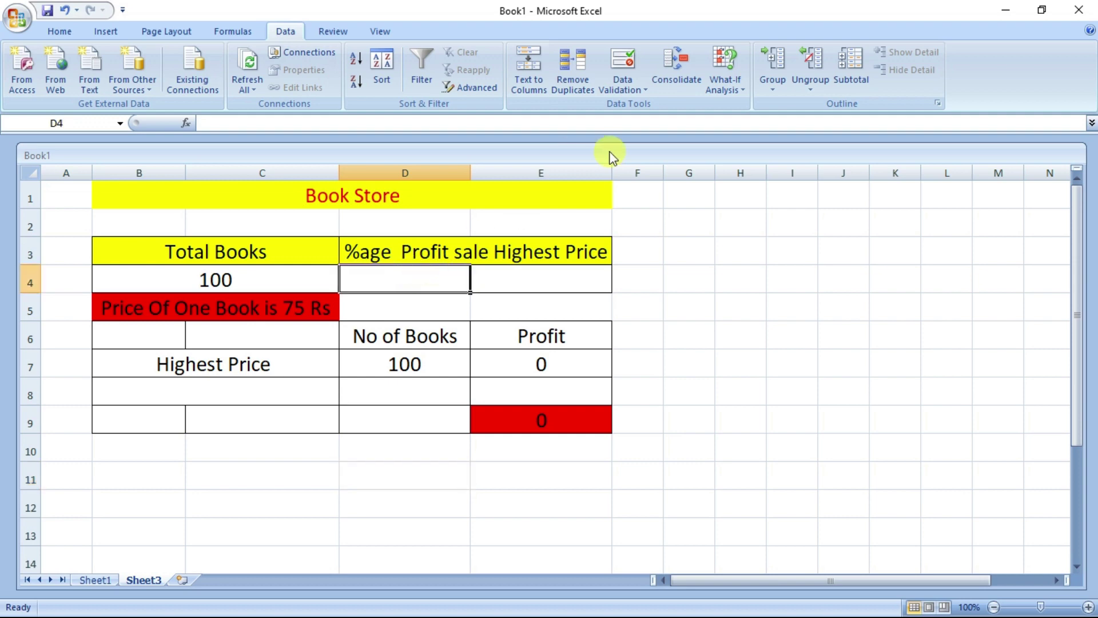
click(732, 84)
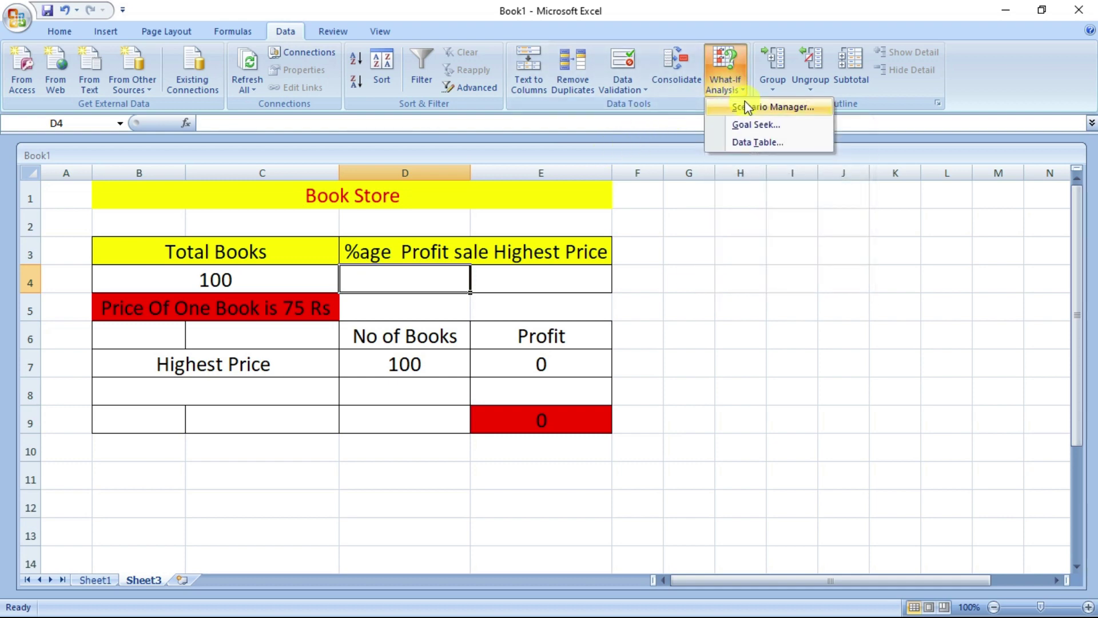
click(747, 107)
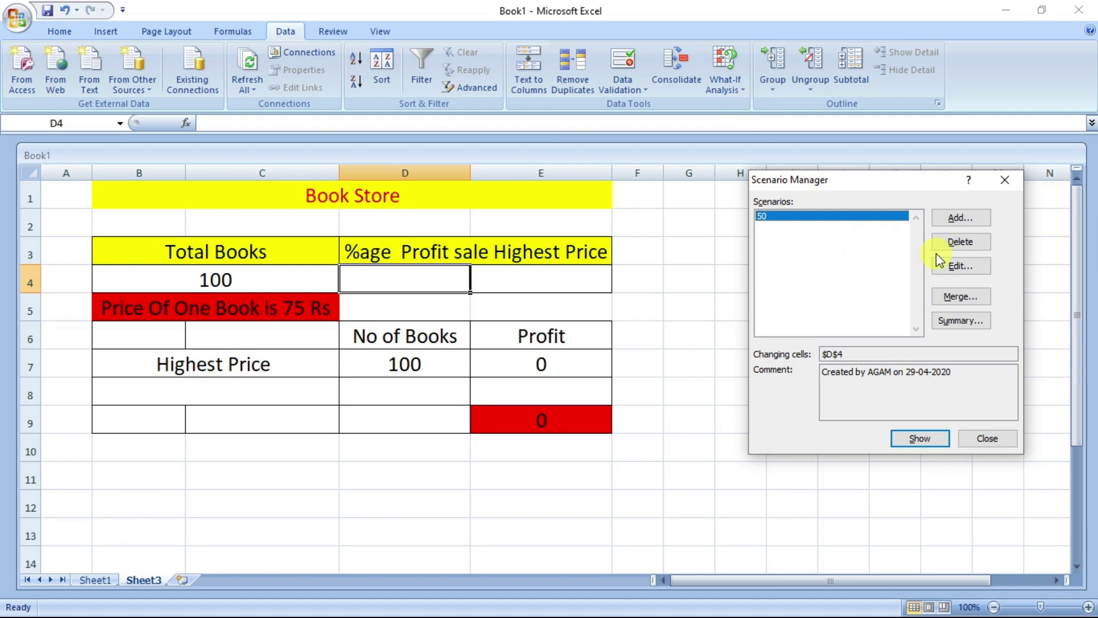
click(955, 240)
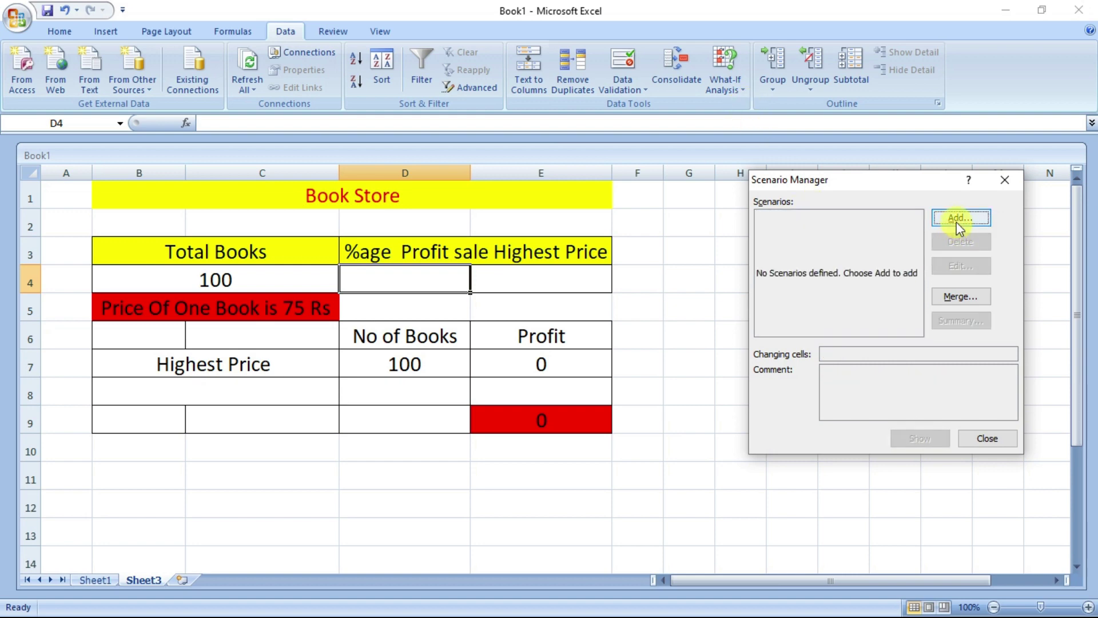
Step: Add a '50 %' scenario changing D4, with value 0.5
click(960, 218)
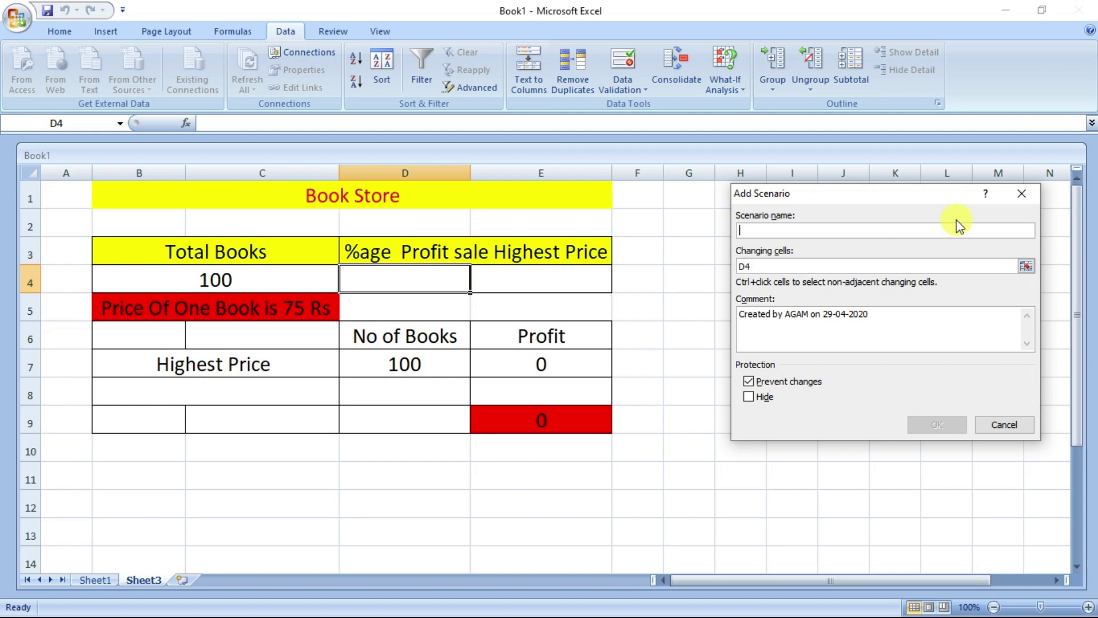
text(50 %)
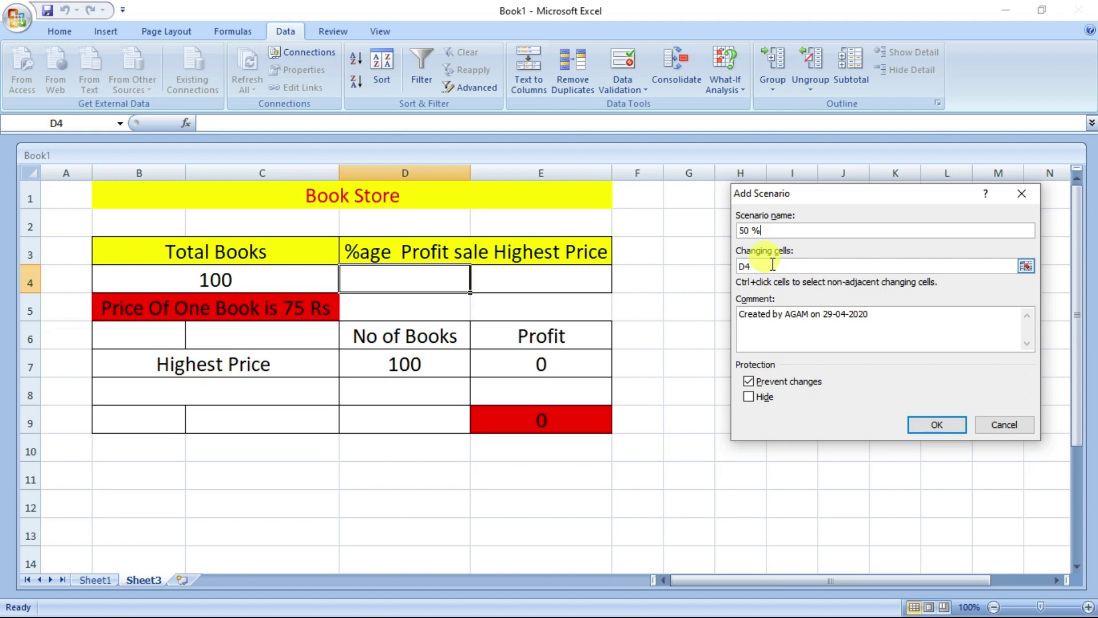
click(921, 426)
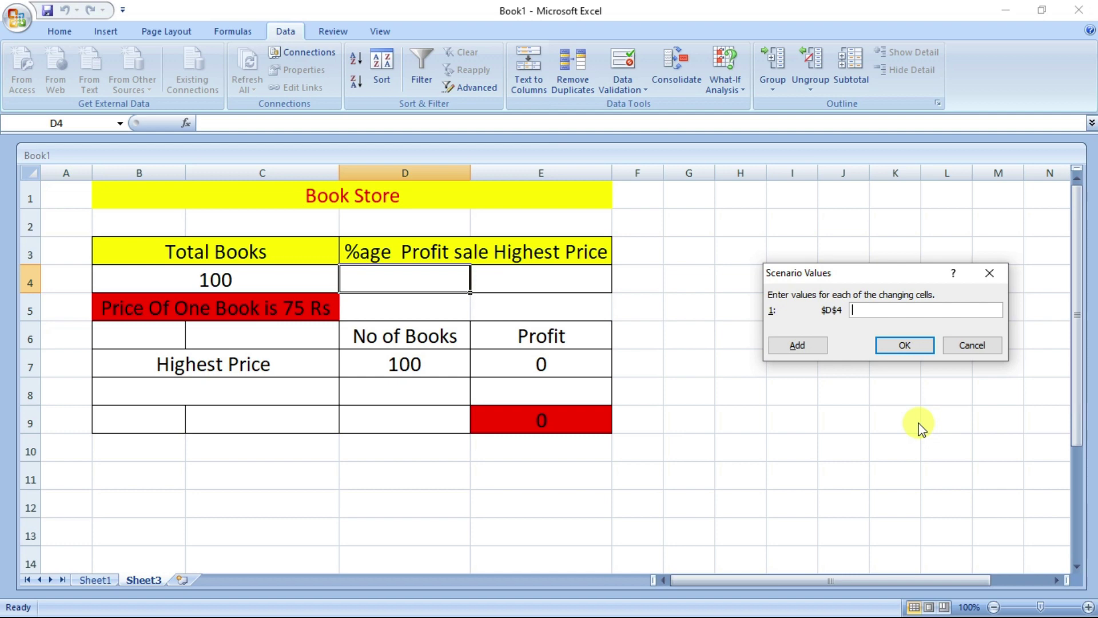
text(0.5)
Step: Save the 50 % scenario and add a '60 %' scenario for D4 with value 0.6
click(796, 344)
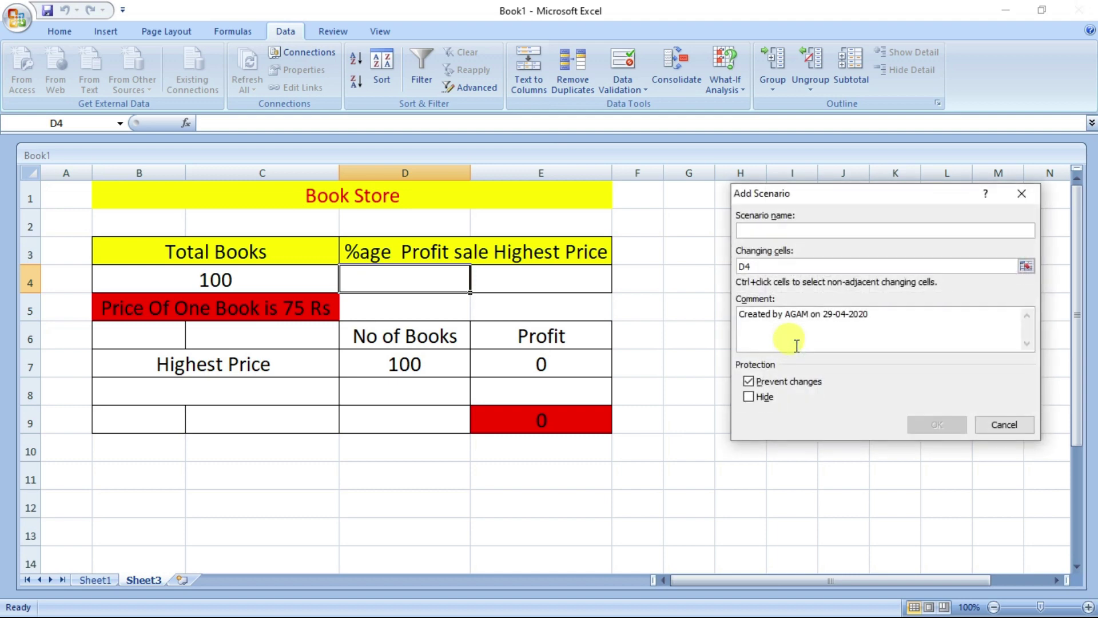
text(60 %)
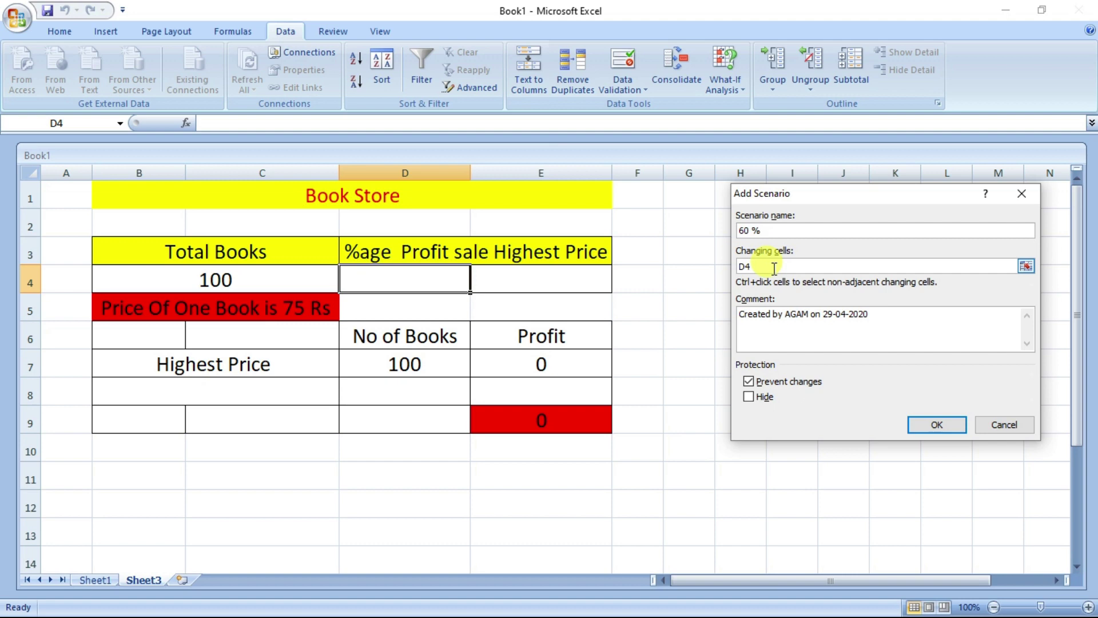
click(937, 424)
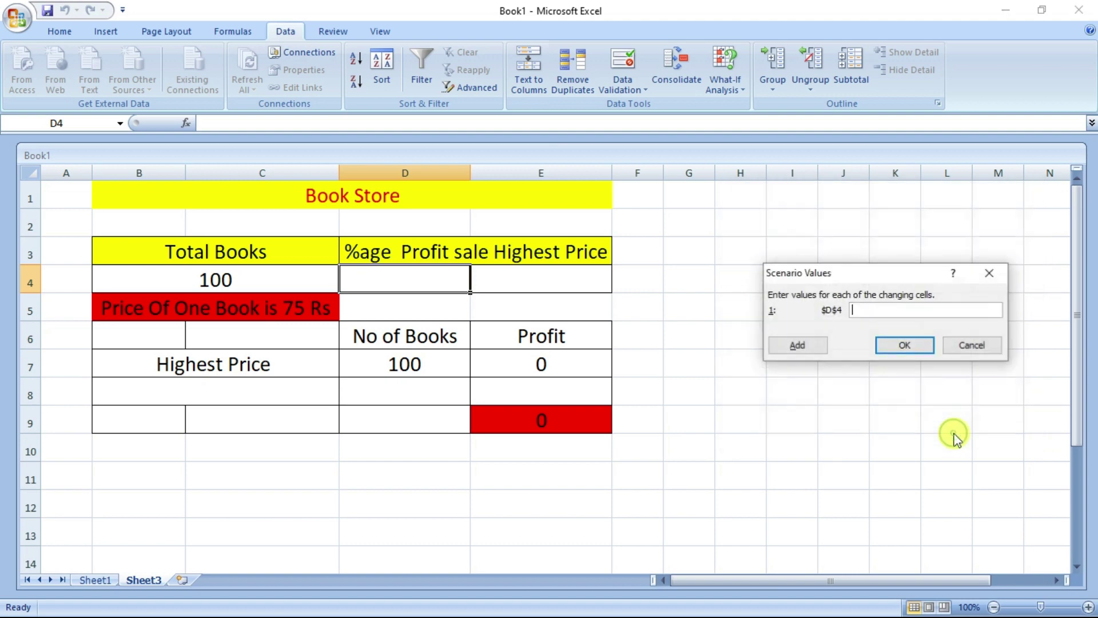
text(0.6)
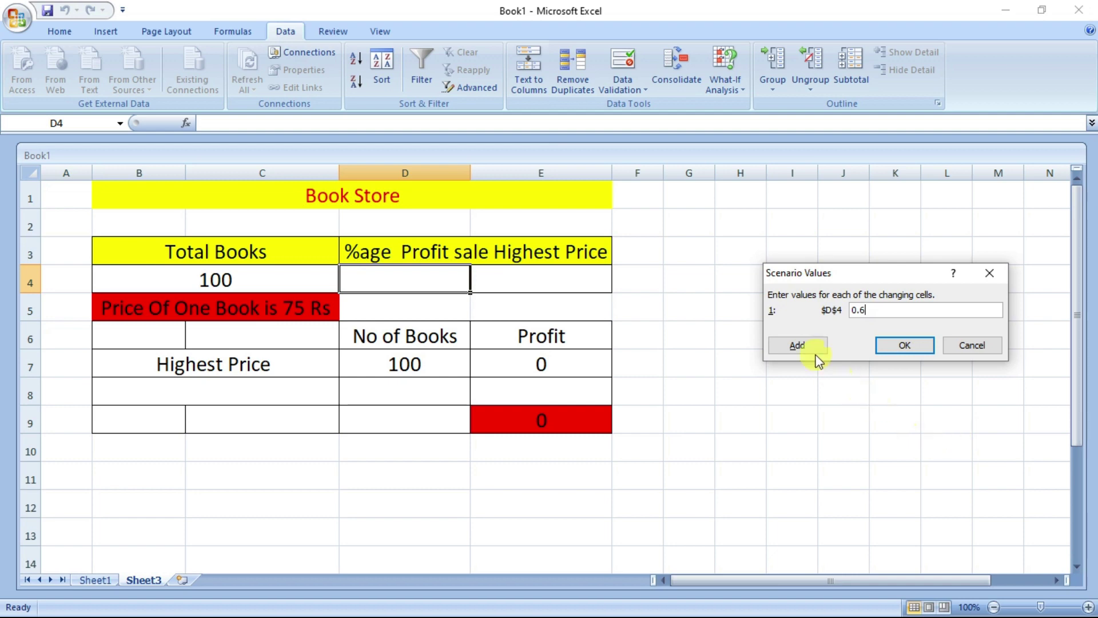
Step: Save the 60 % scenario and add a '70%' scenario for D4 with value 0.7
click(798, 345)
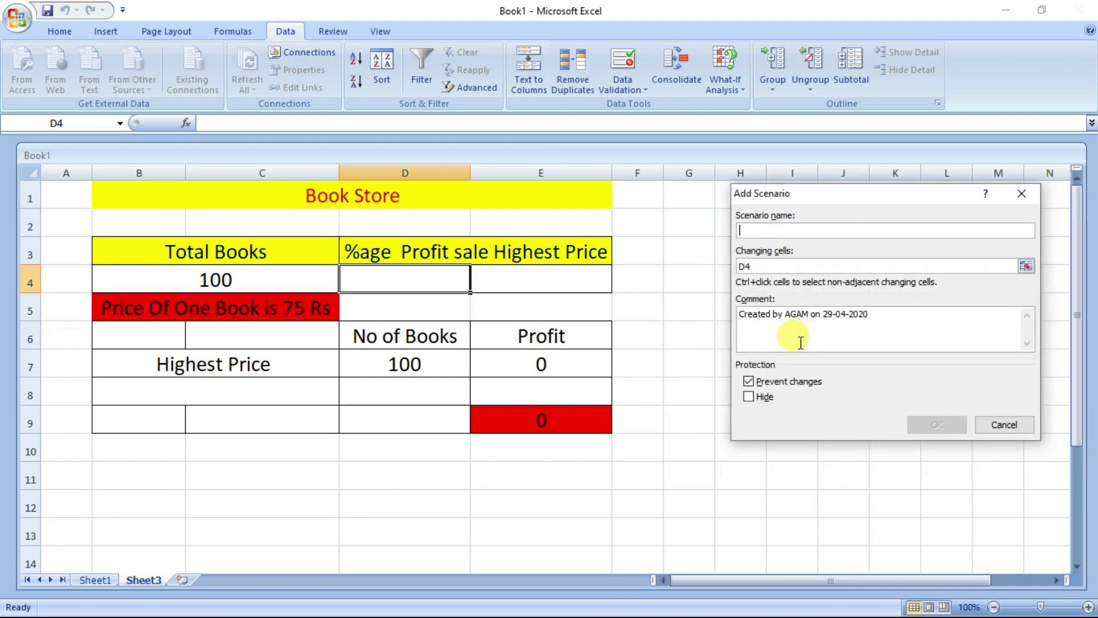
text(70)
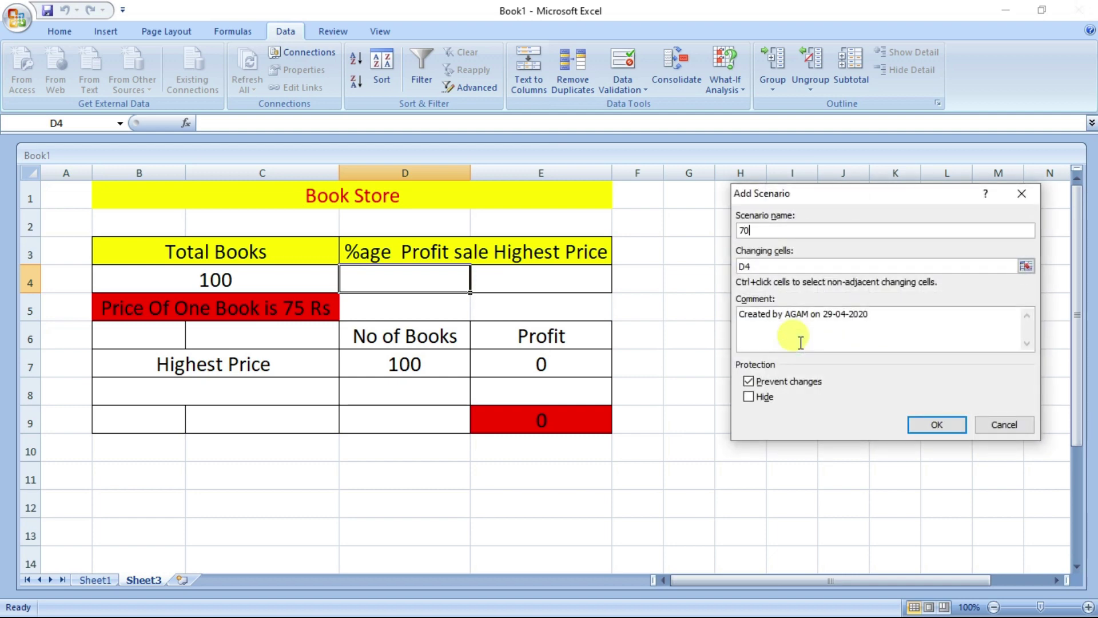
text(%)
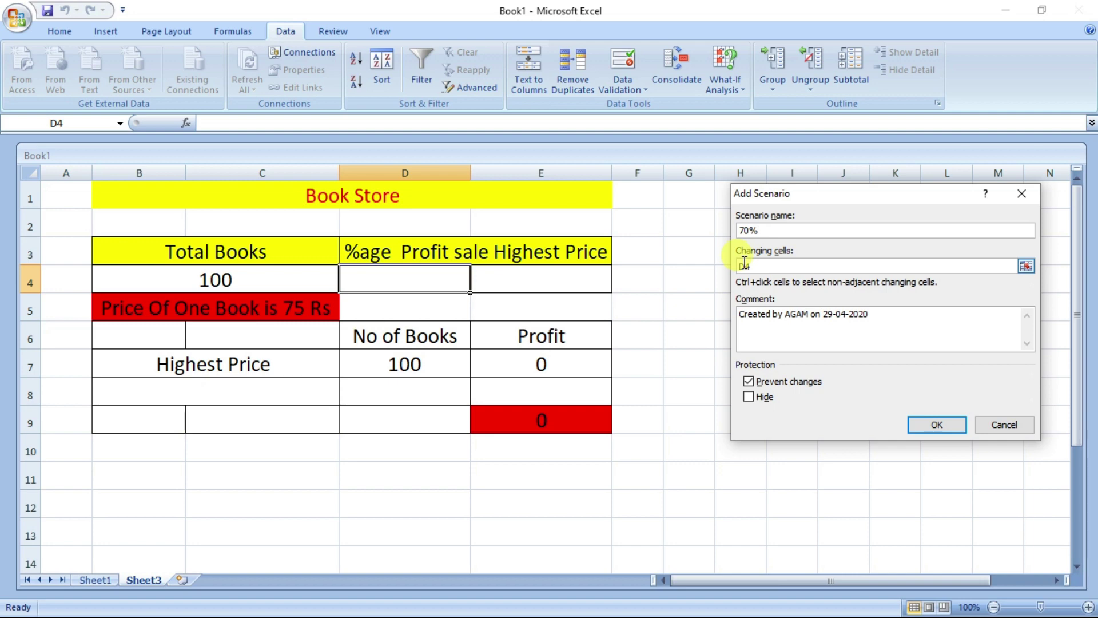
click(929, 424)
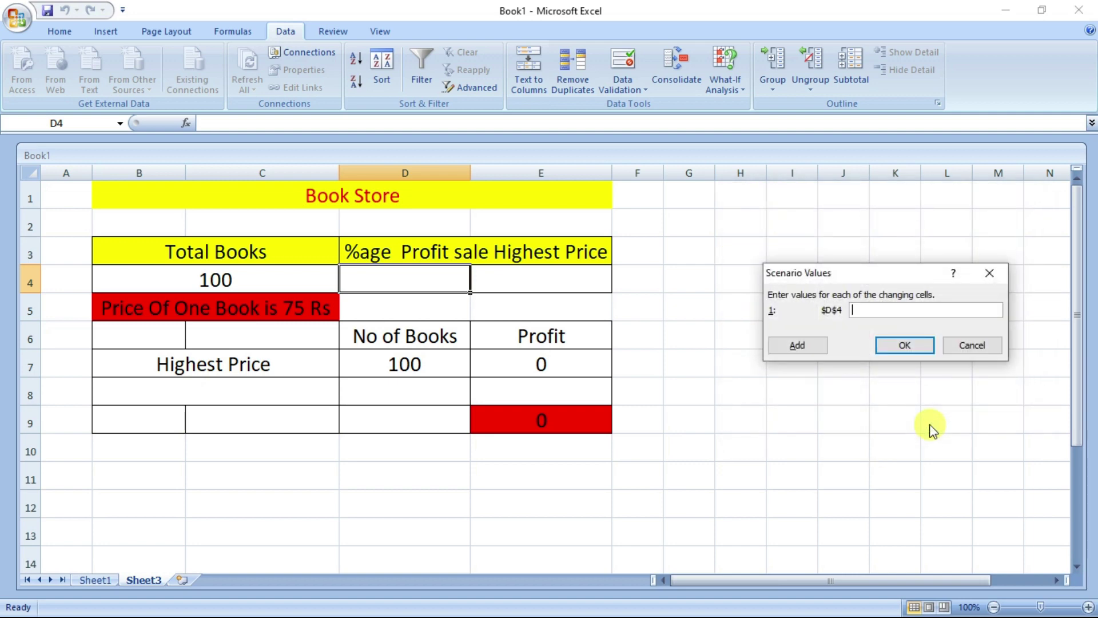
text(0.7)
Step: Save the 70% scenario and check 50 %, 60 % and 70% in the scenario list
click(900, 346)
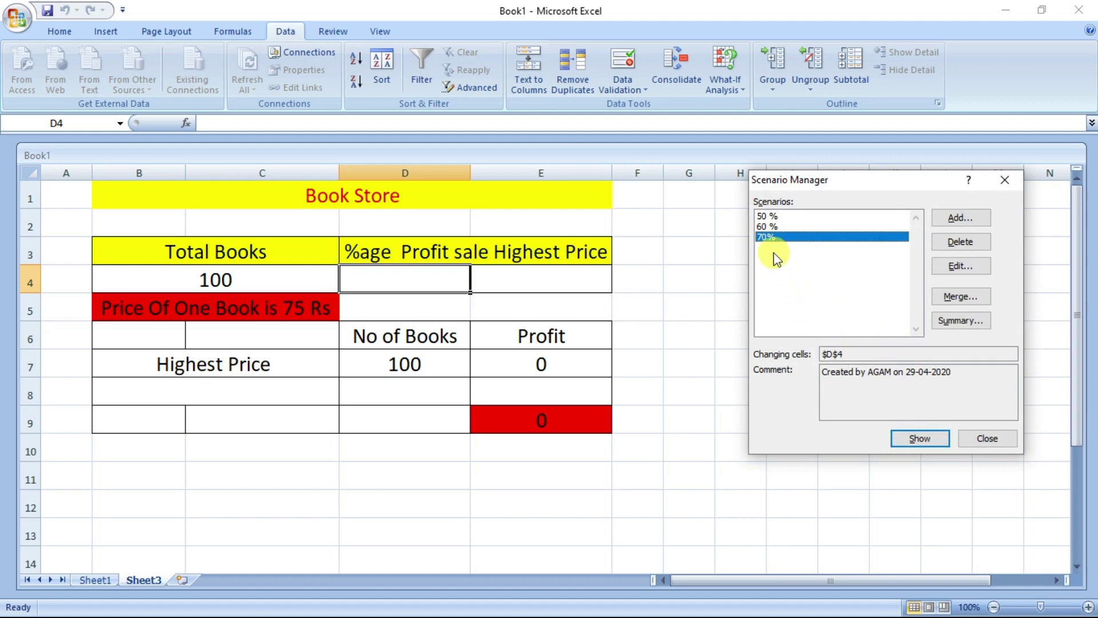
click(766, 216)
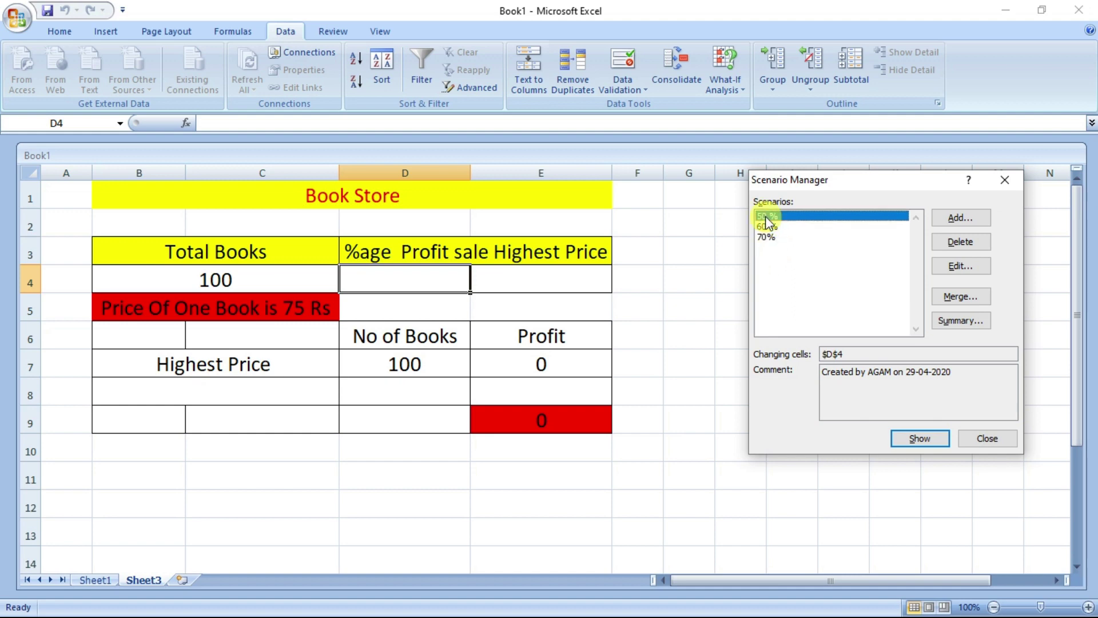
click(767, 226)
click(767, 237)
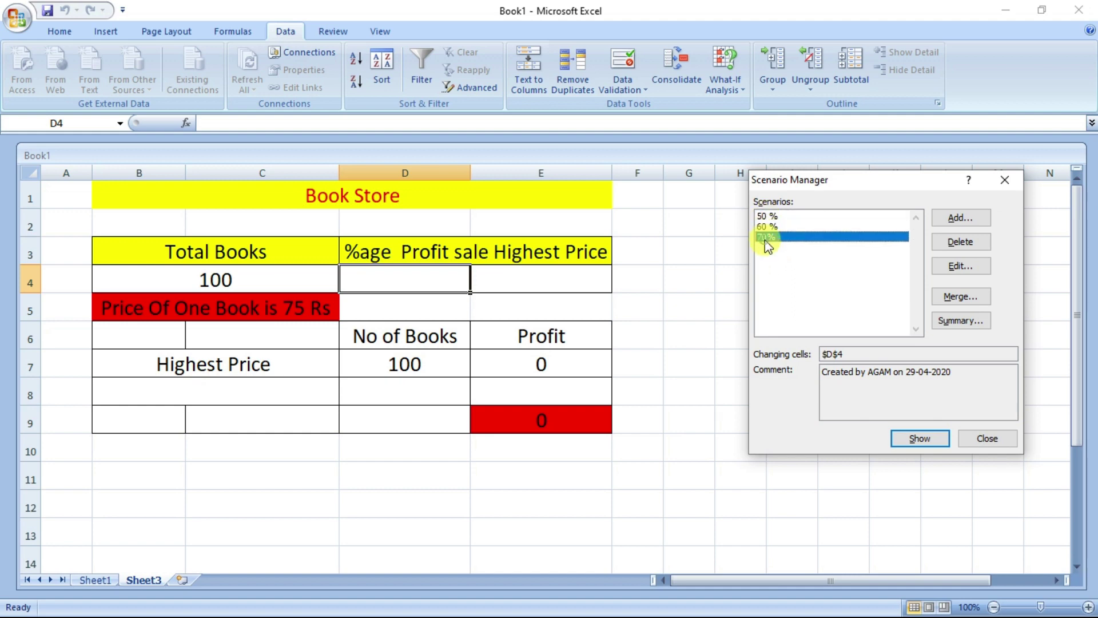
Step: Show the 50%, 60% and 70% scenarios in turn, leaving 70% applied with profit 5250
click(764, 216)
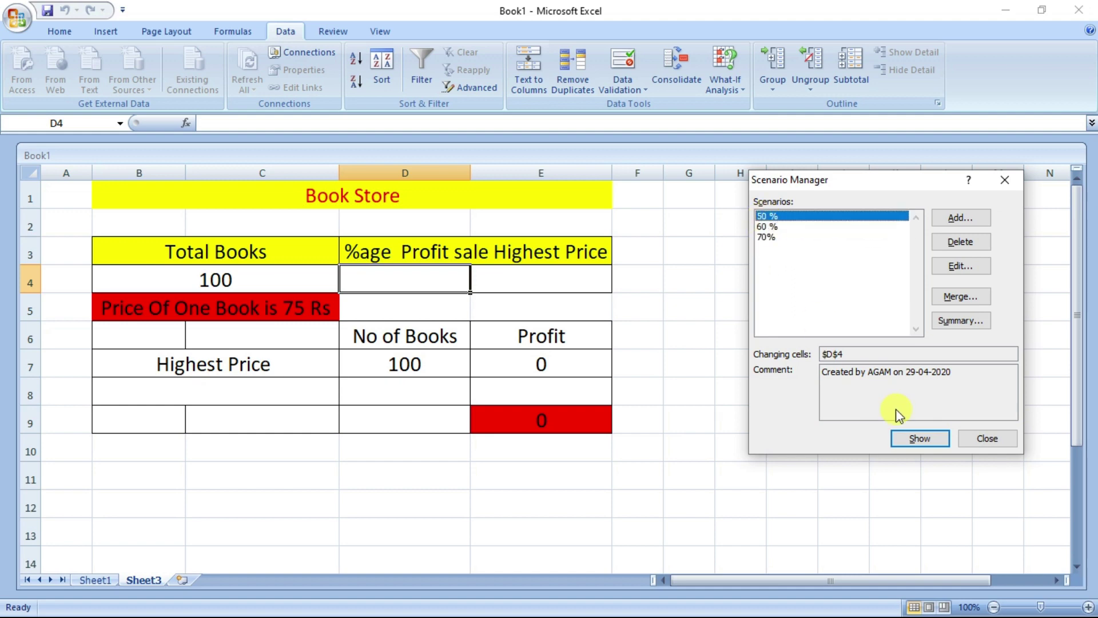
click(912, 439)
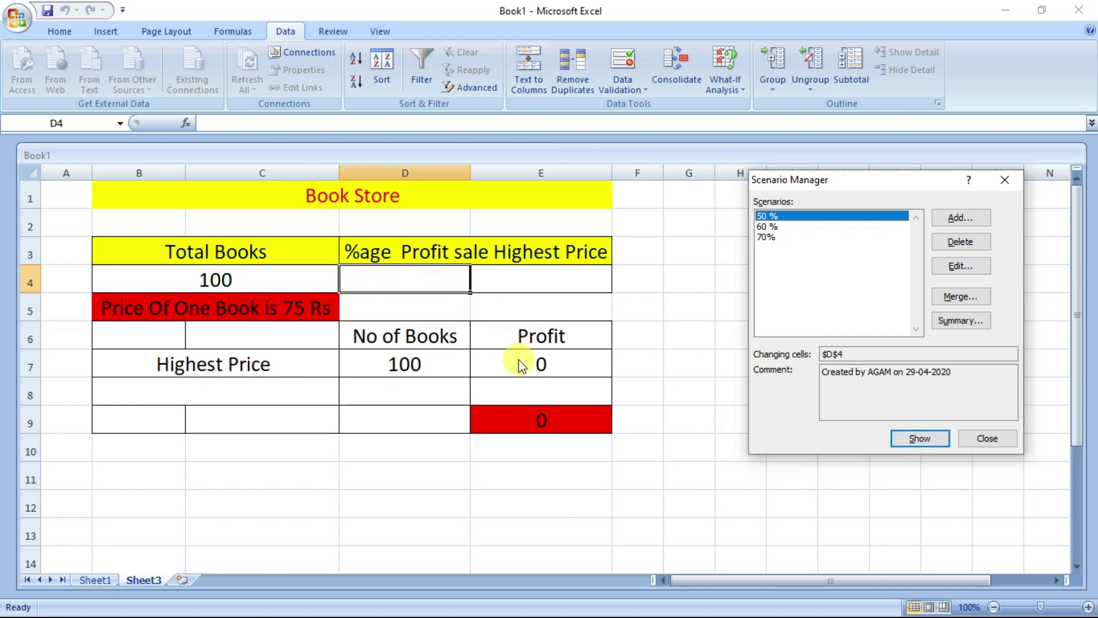
click(928, 439)
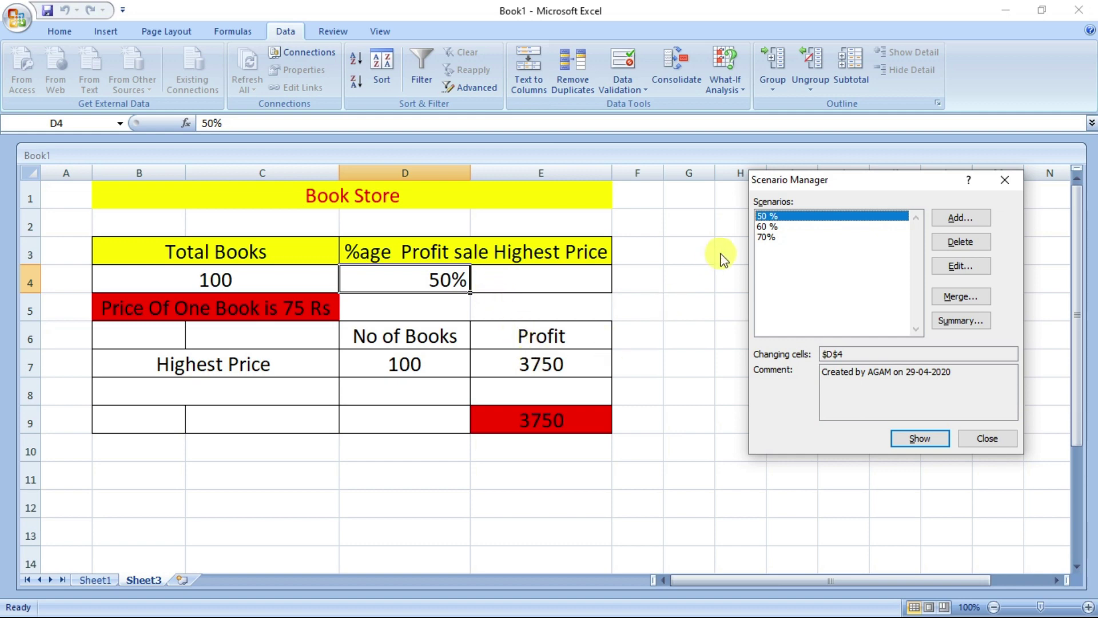
click(772, 227)
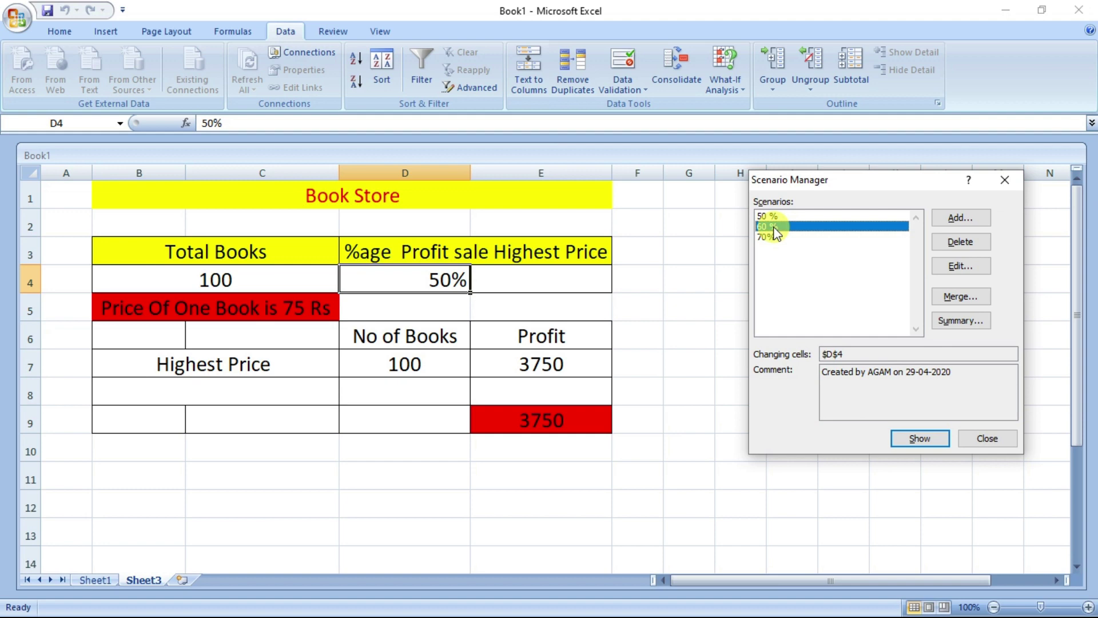
click(914, 439)
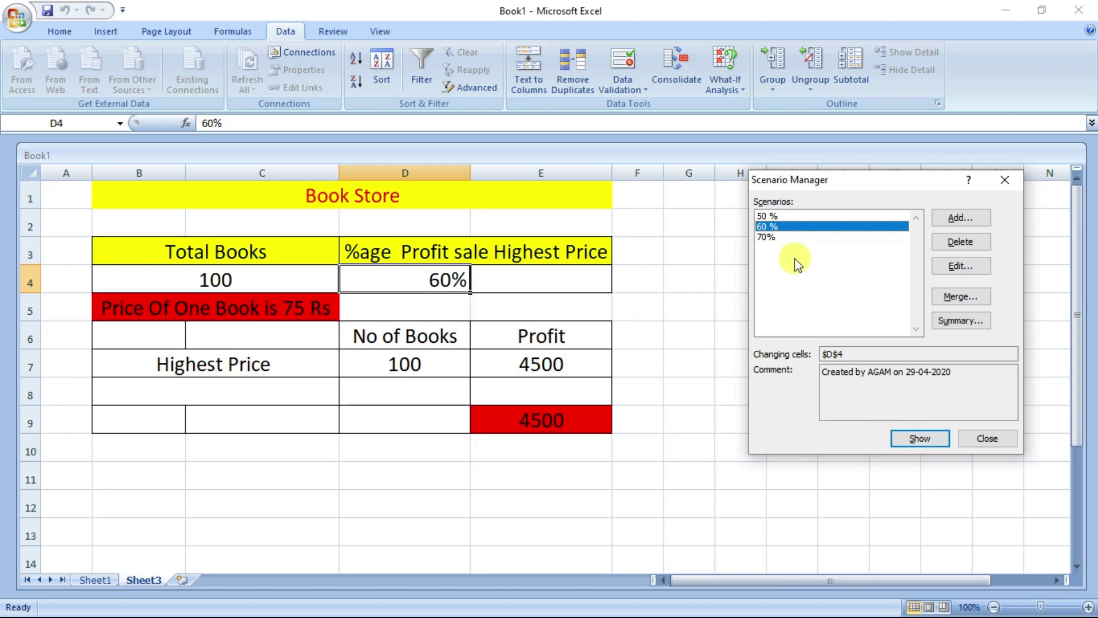
click(775, 238)
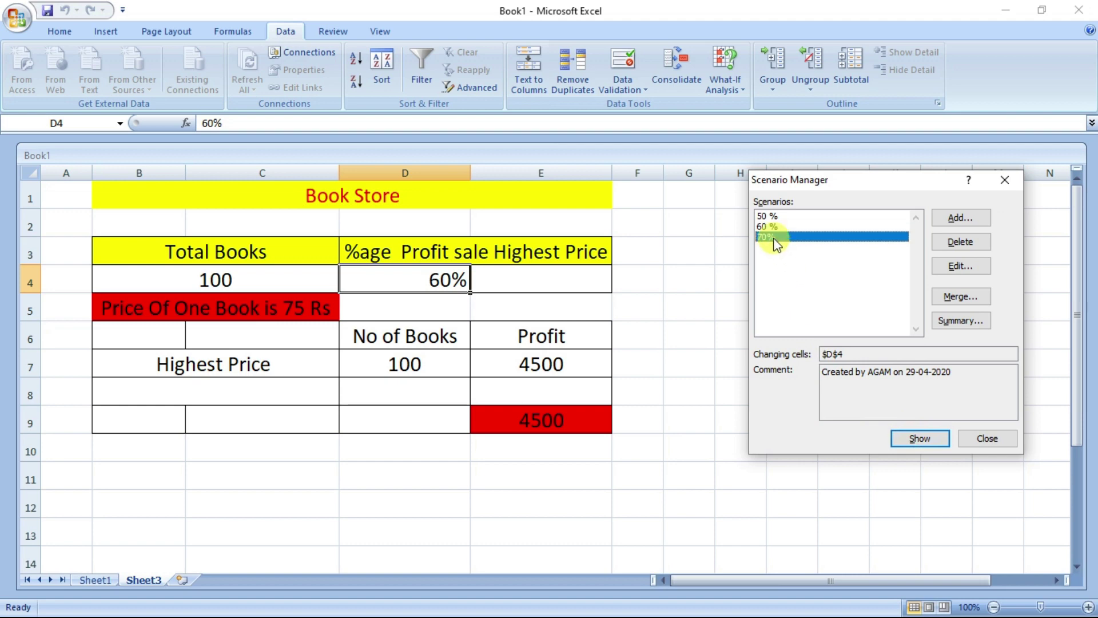
click(915, 439)
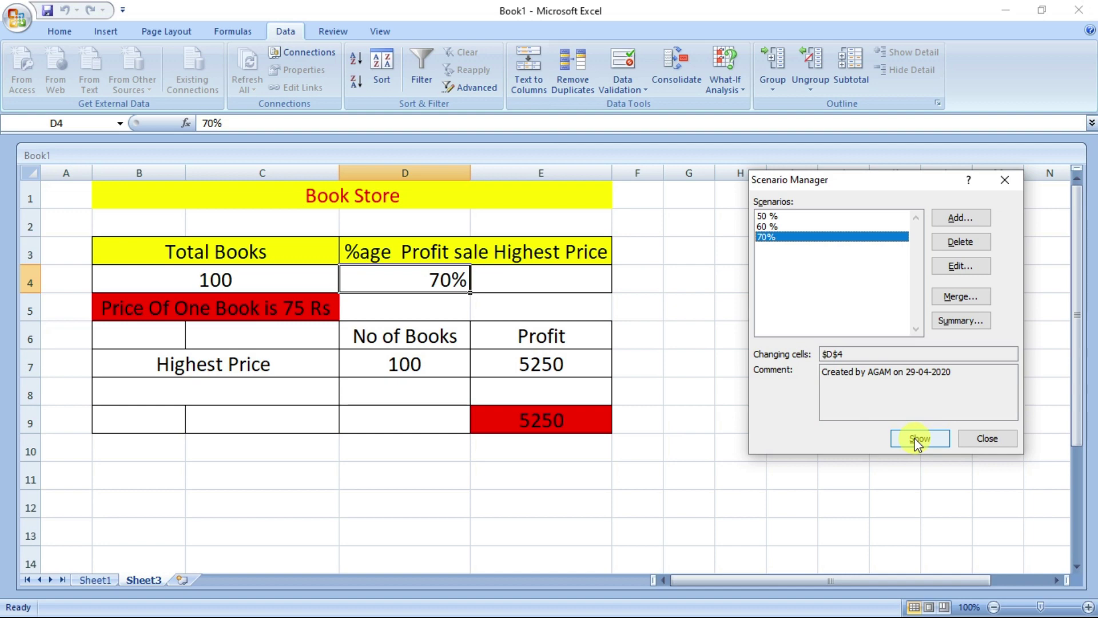
click(735, 449)
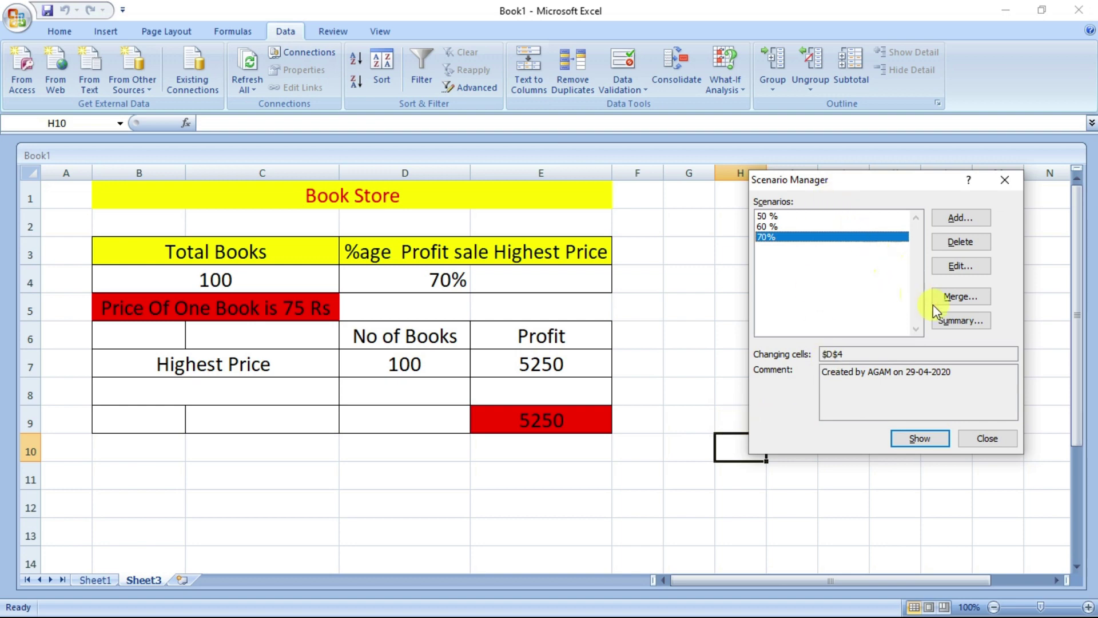
click(947, 324)
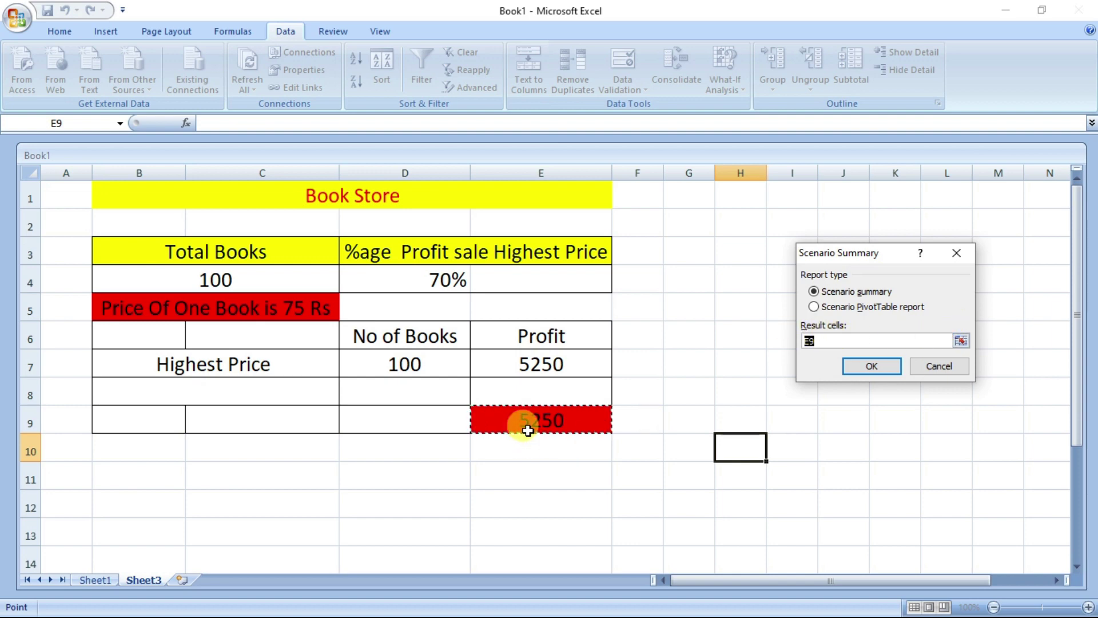
Step: Generate the Scenario Summary report with result cell E9, then return to Sheet1
click(856, 372)
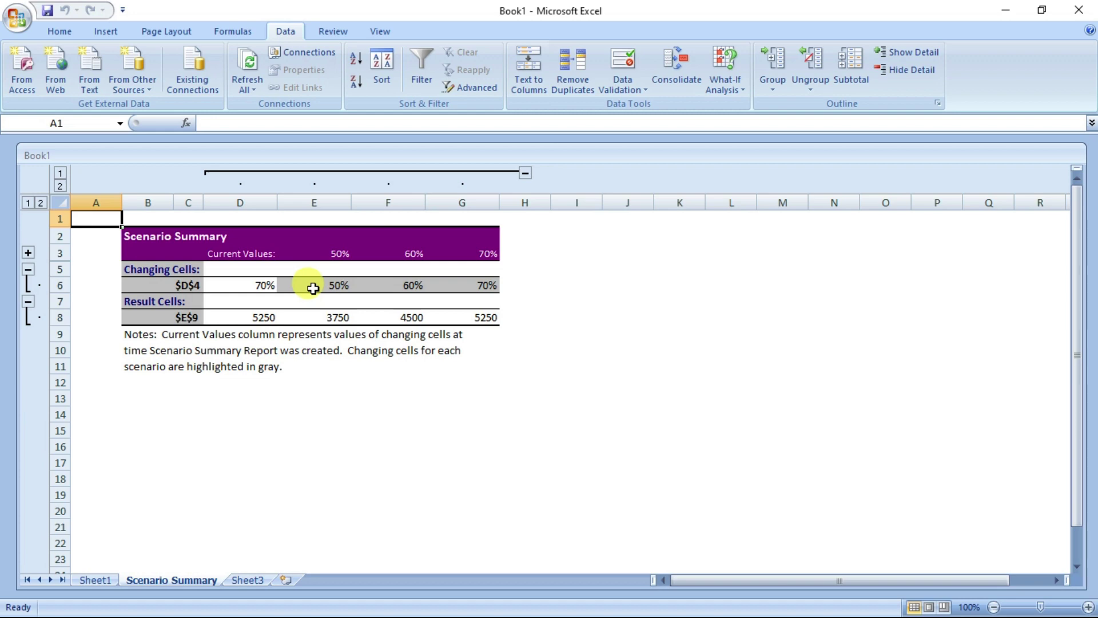
key(ctrl+Page_Up)
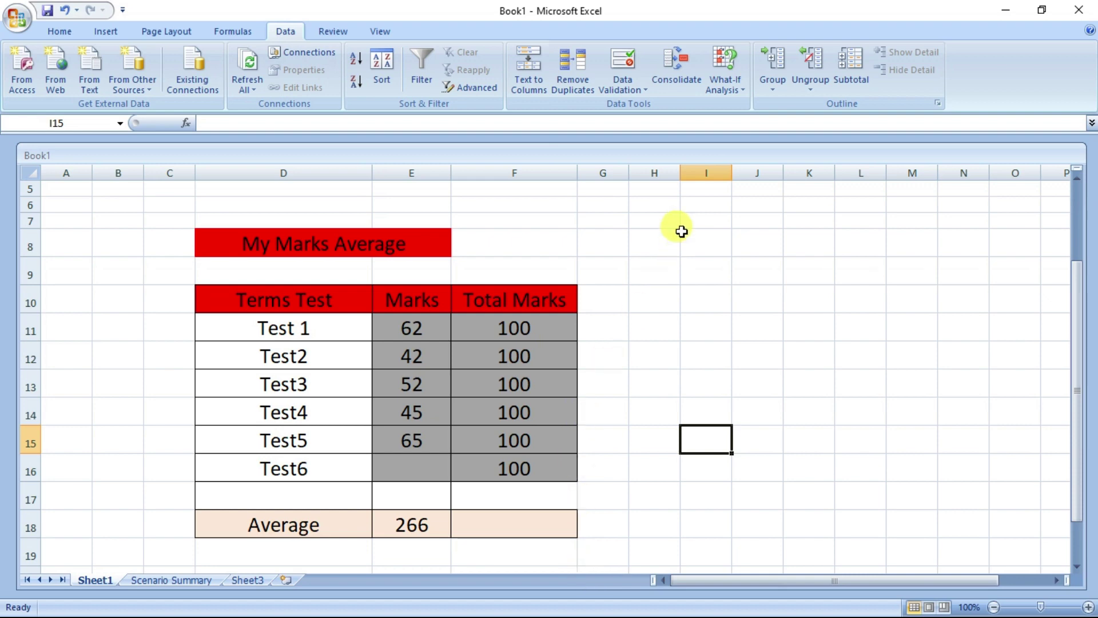
Step: Fill in Goal Seek: set cell E18 to value 320 by changing cell E16
click(723, 85)
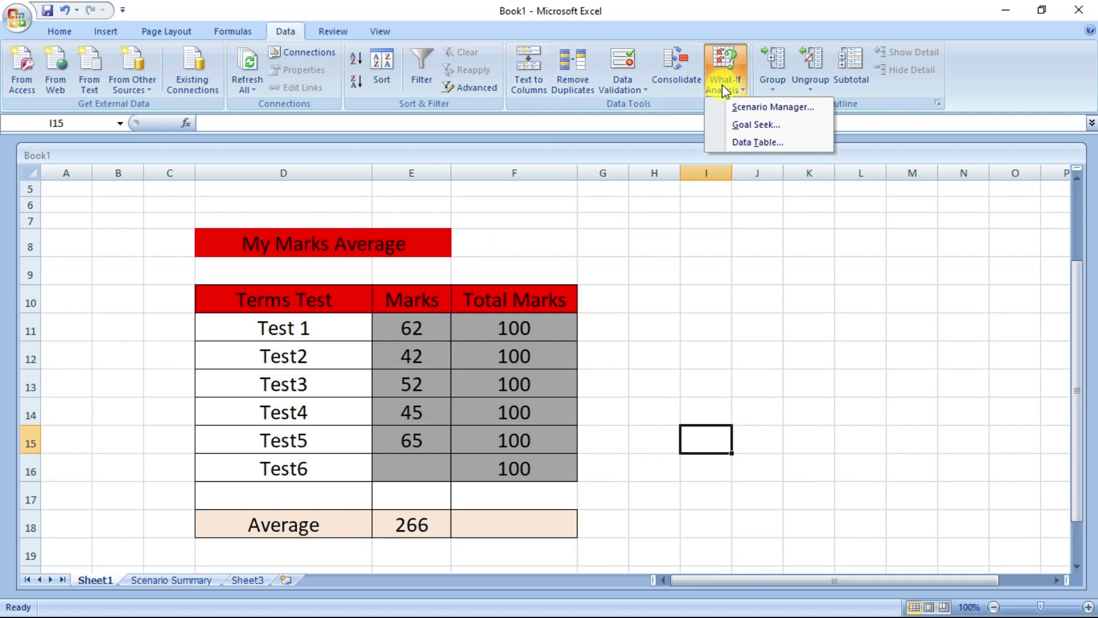
click(742, 125)
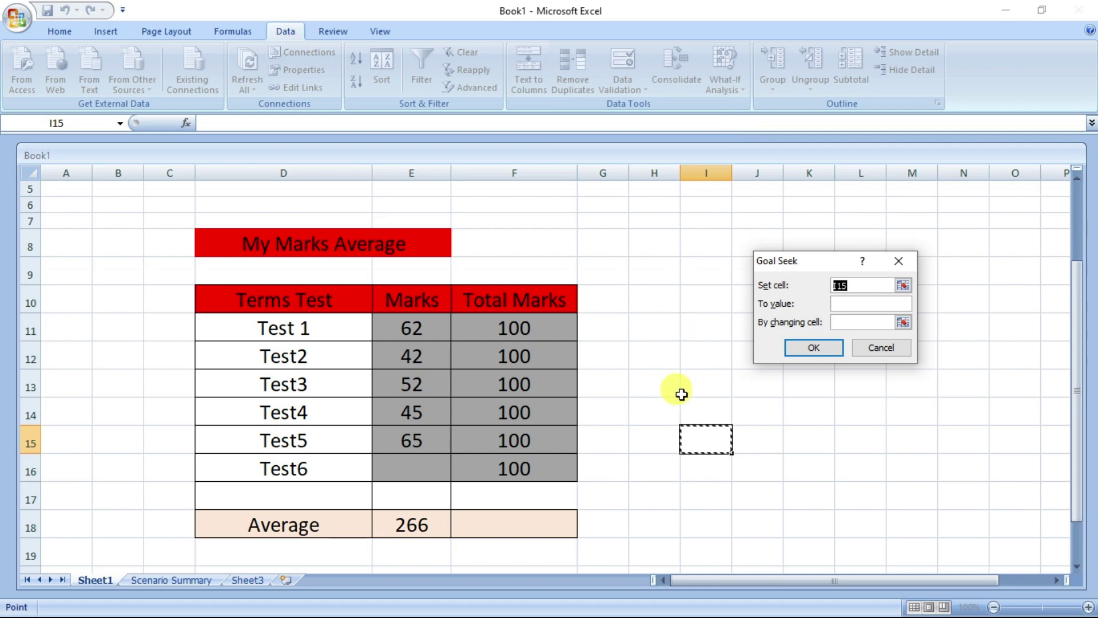
click(411, 525)
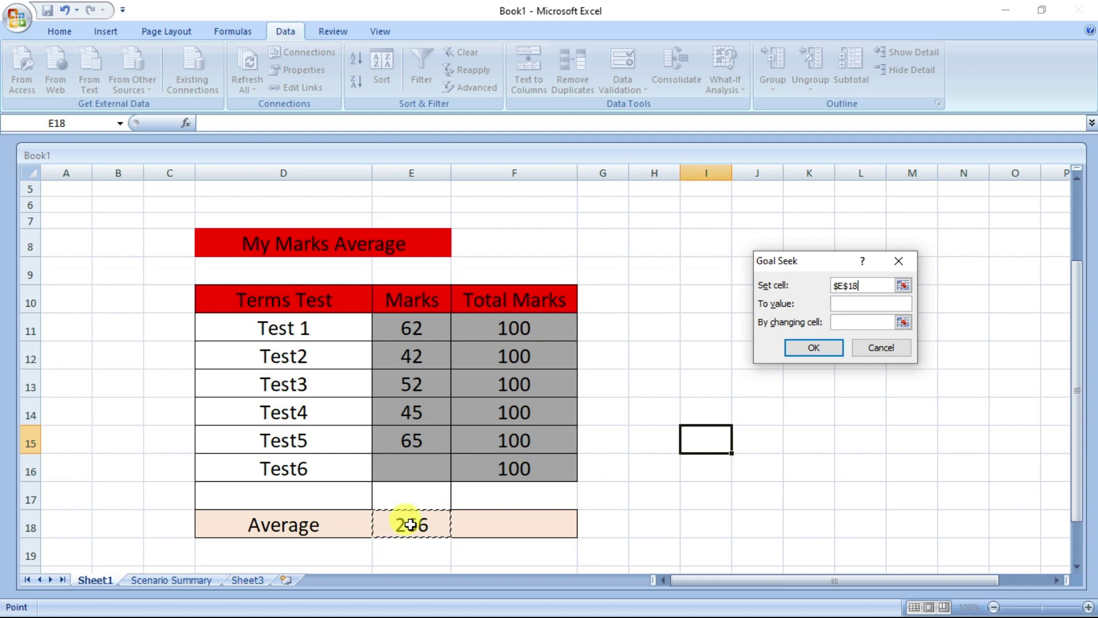
click(846, 303)
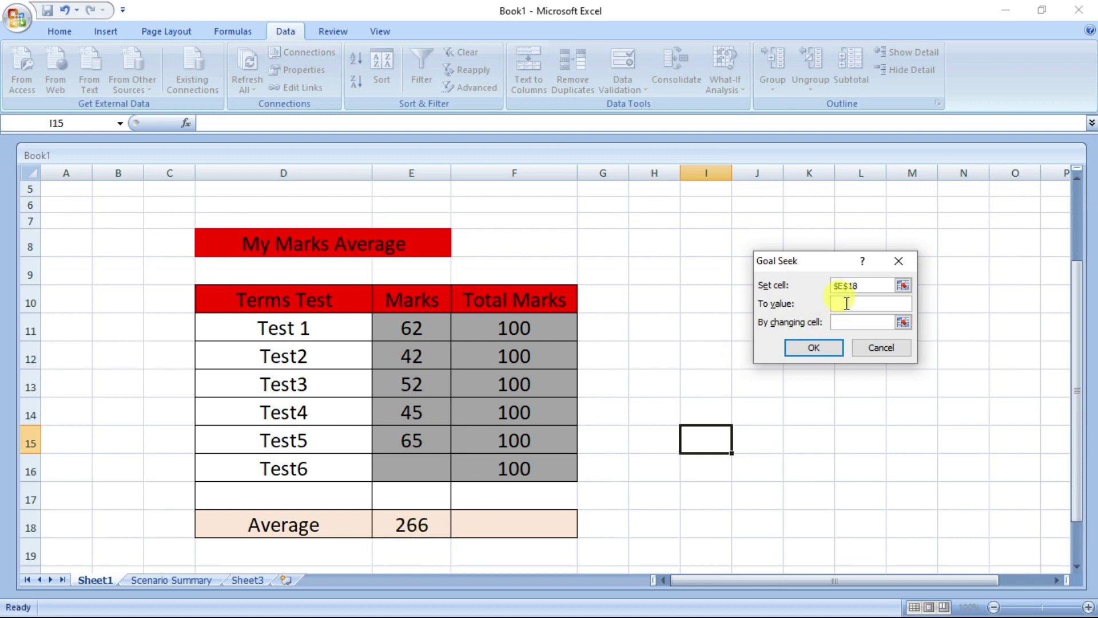
text(320)
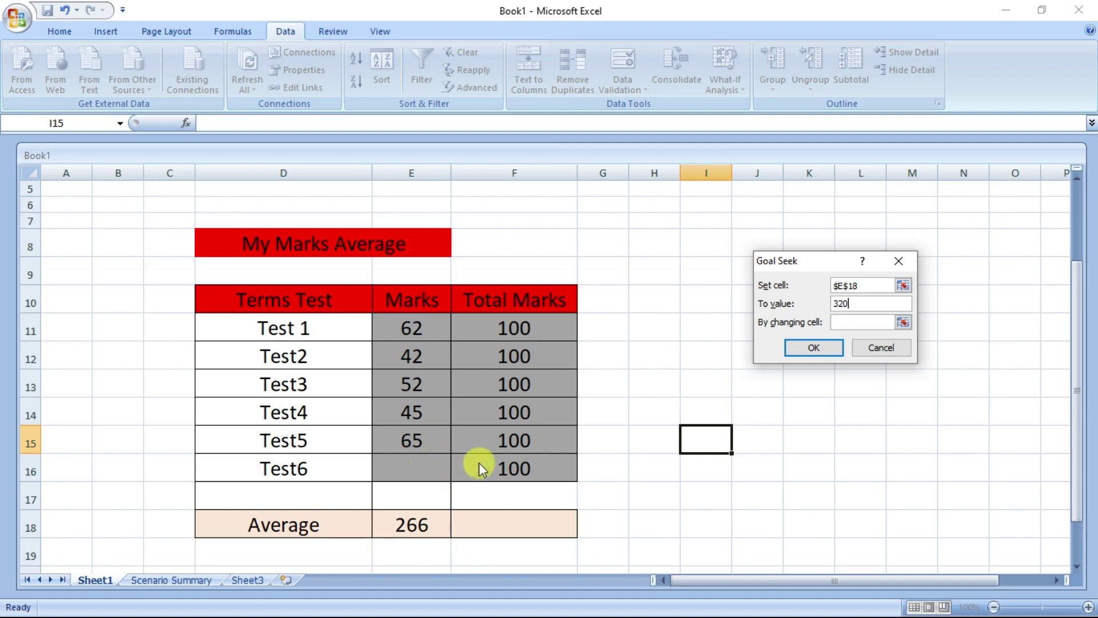
click(863, 320)
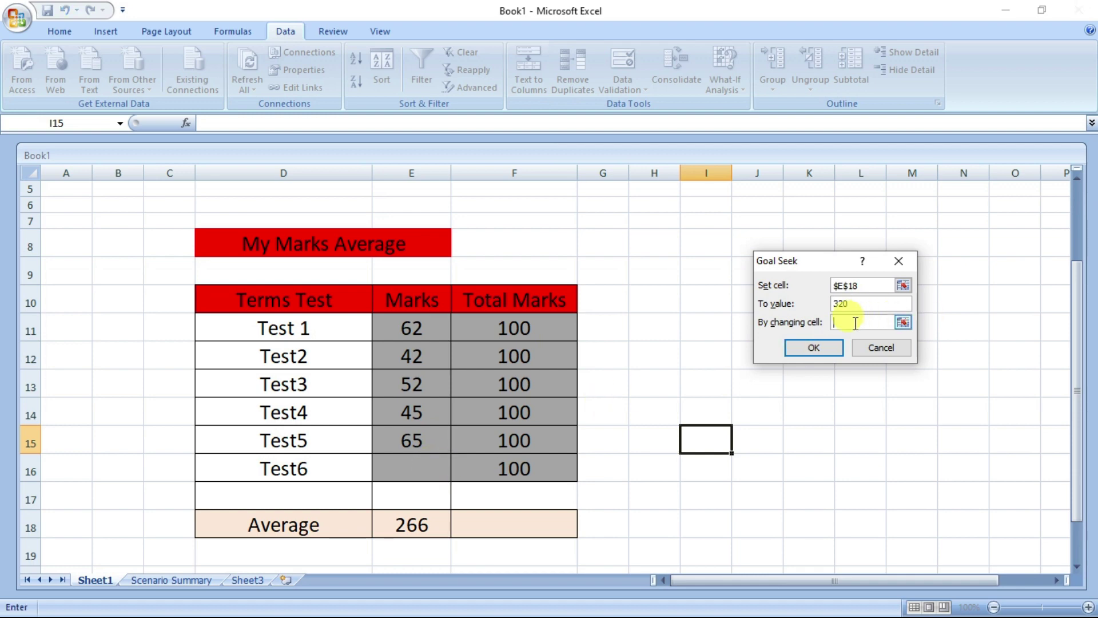
click(415, 467)
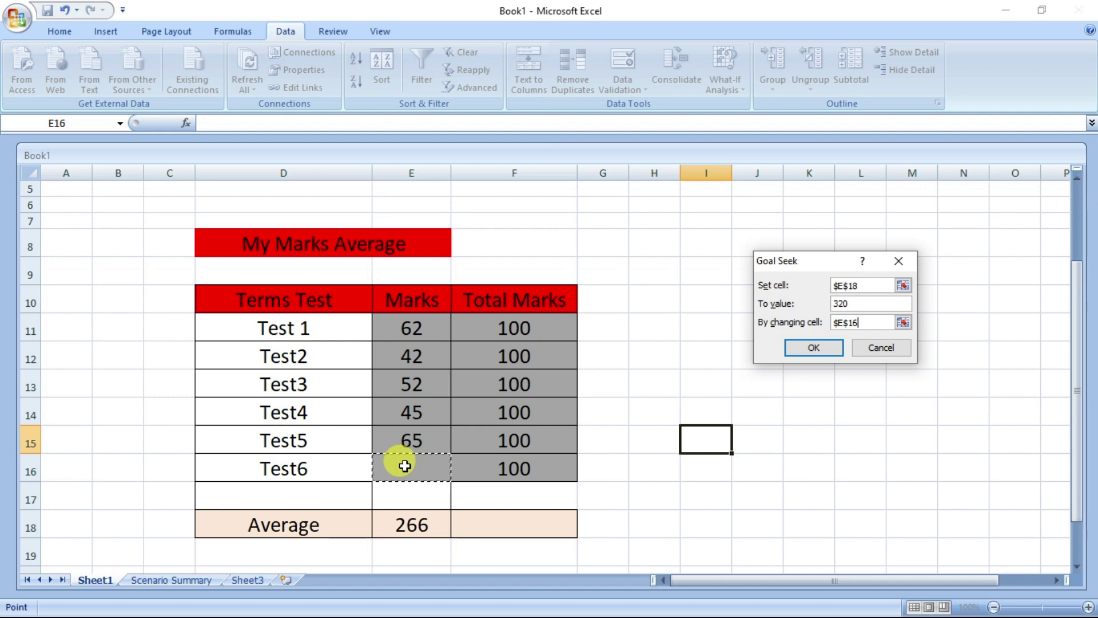
Step: Run Goal Seek so E16 becomes 54 and the average in E18 reaches 320
click(815, 348)
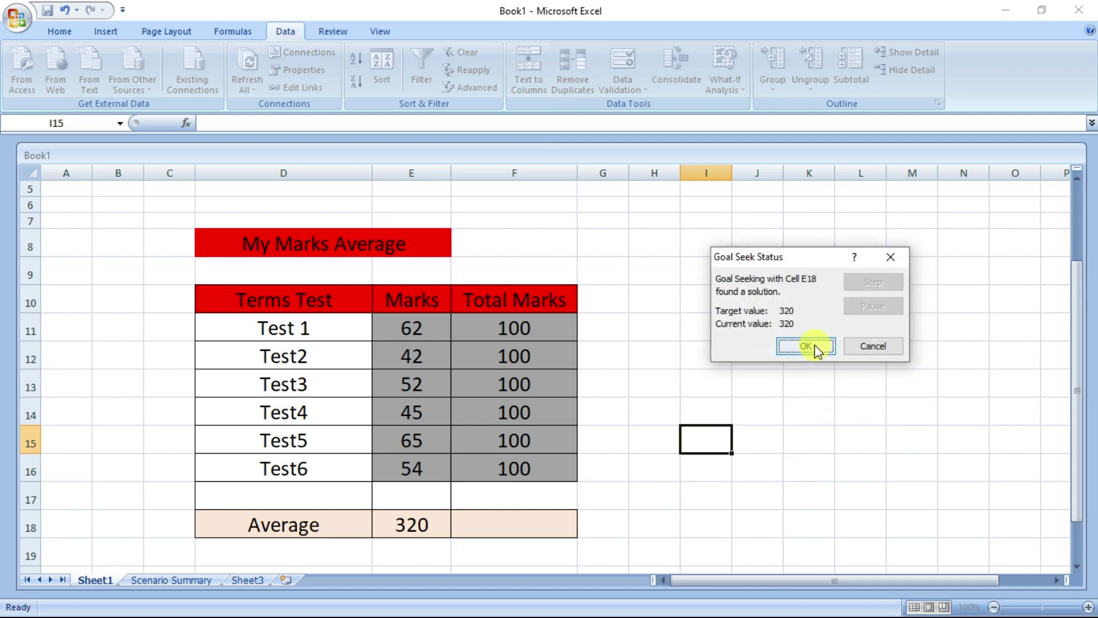